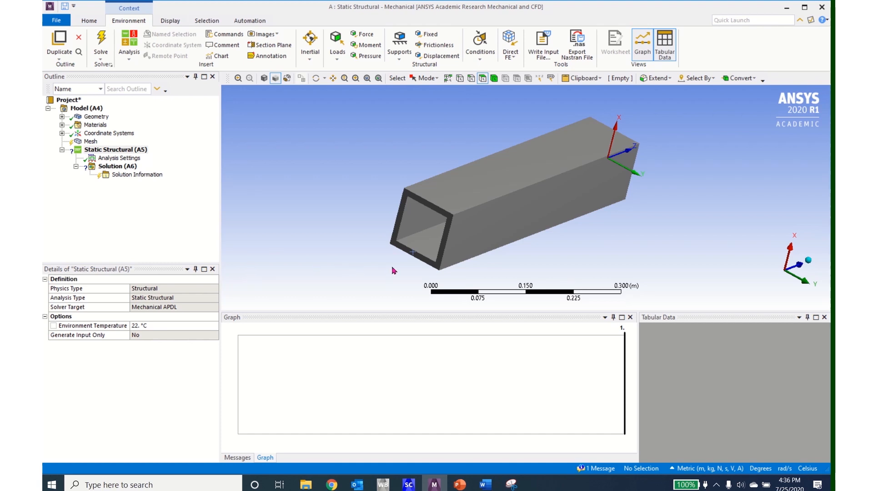
Insert a named selection under the model and set its scoping method to Worksheet.
mouse_move(459, 249)
middle_mouse_down()
mouse_move(510, 230)
mouse_move(469, 240)
mouse_move(461, 256)
middle_mouse_up()
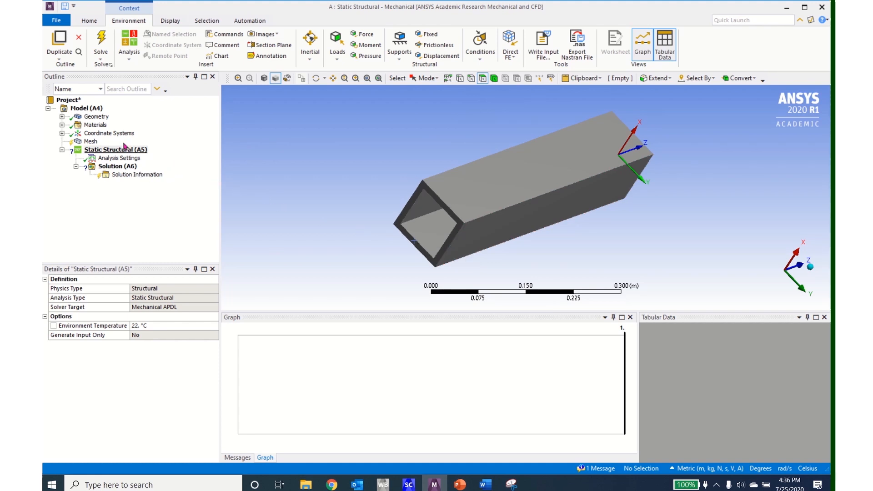
right_click(82, 110)
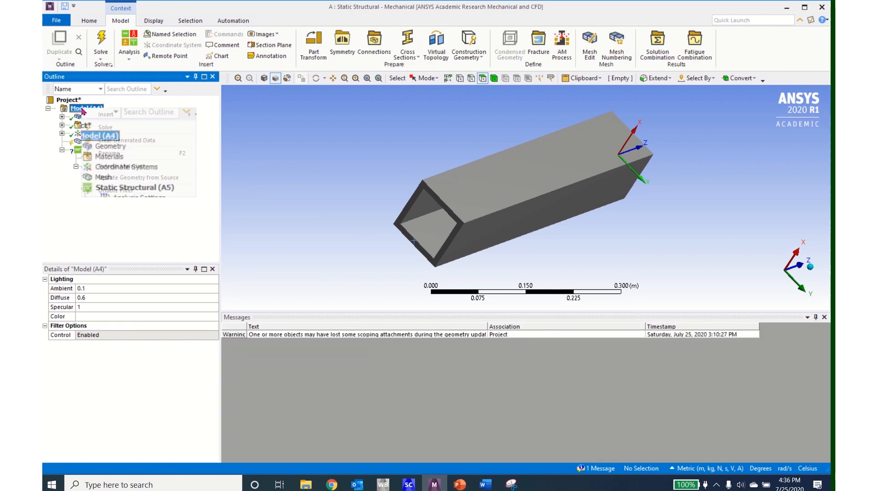
mouse_move(133, 115)
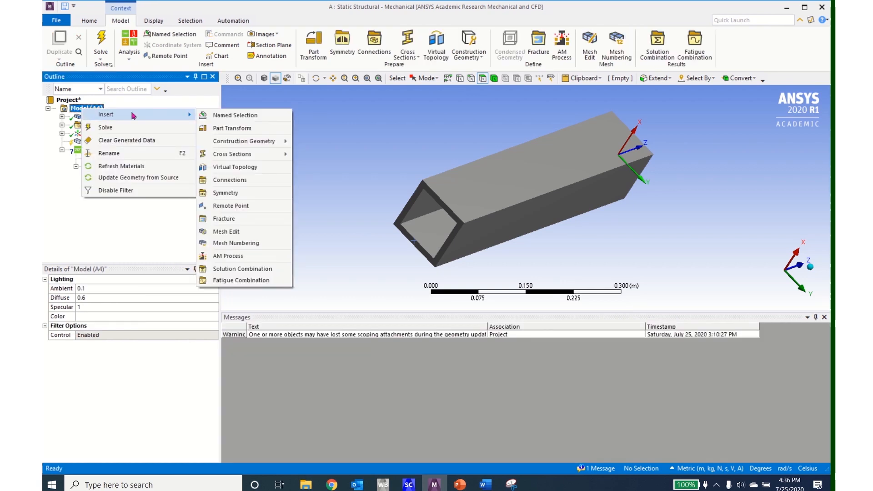
left_click(219, 117)
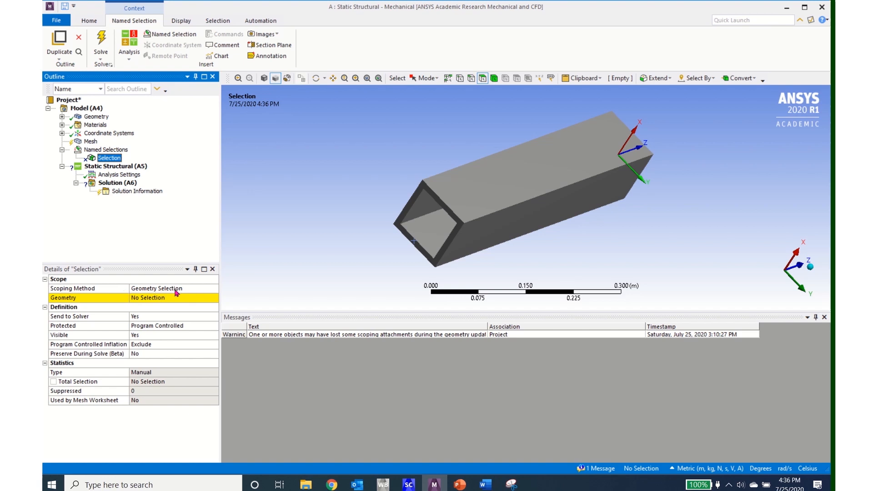
left_click(214, 289)
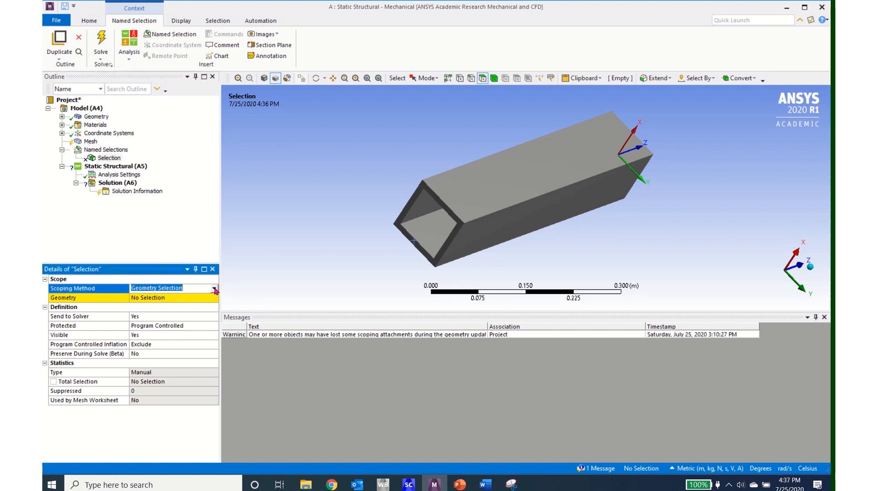
left_click(214, 289)
left_click(208, 304)
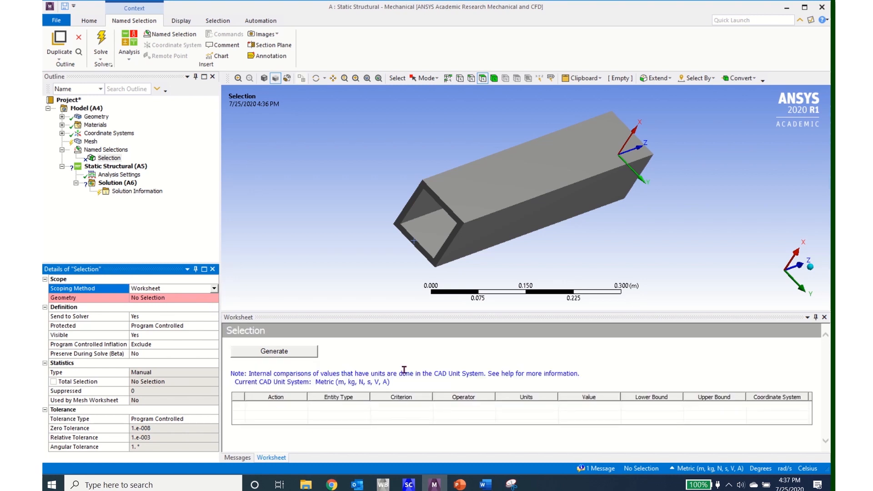
Add a worksheet row to the named selection with entity type Vertex and criterion Location Z.
right_click(285, 408)
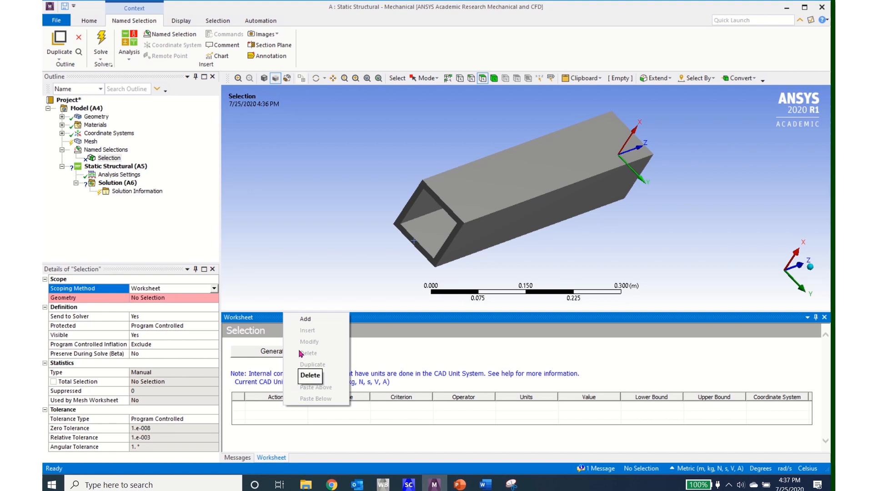
left_click(305, 320)
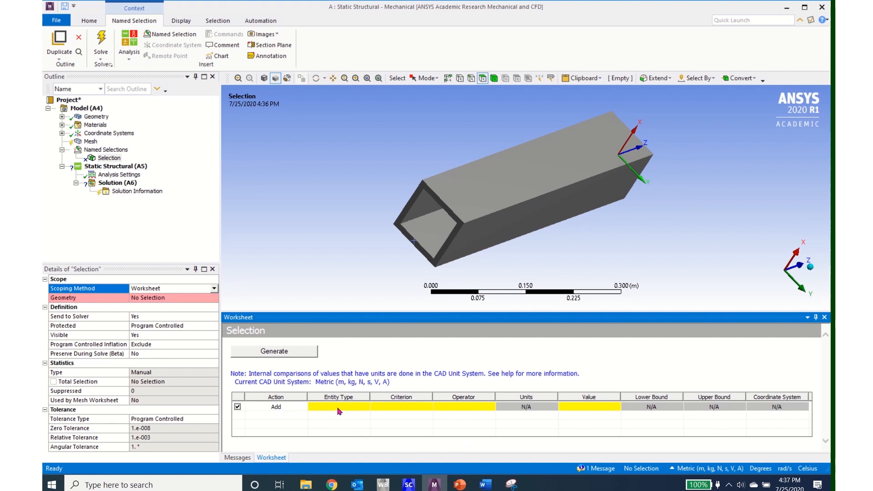
left_click(365, 409)
left_click(365, 409)
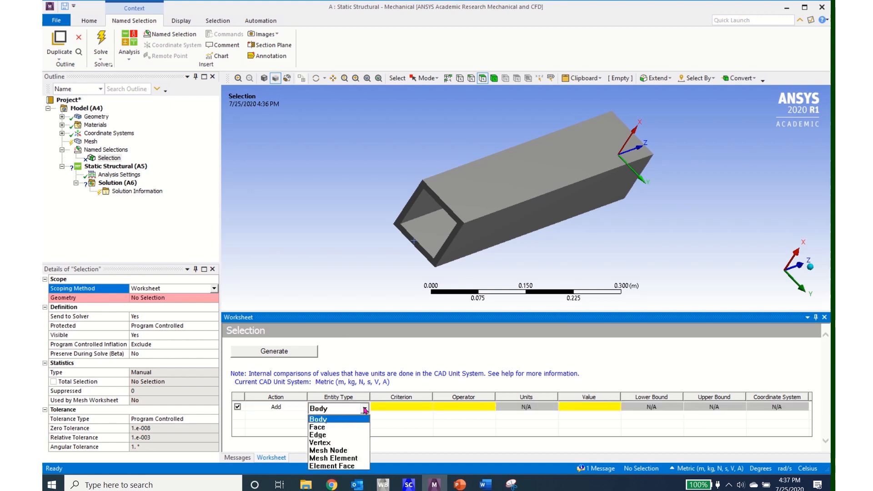
left_click(332, 443)
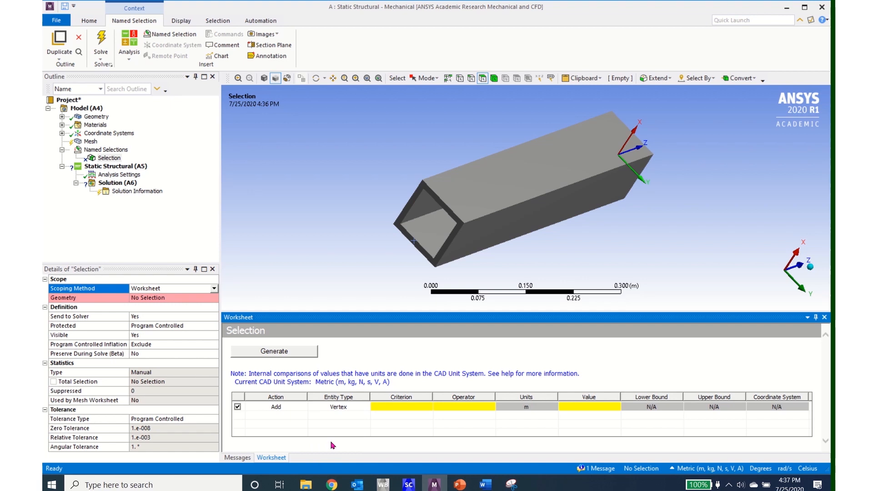
left_click(430, 408)
left_click(430, 409)
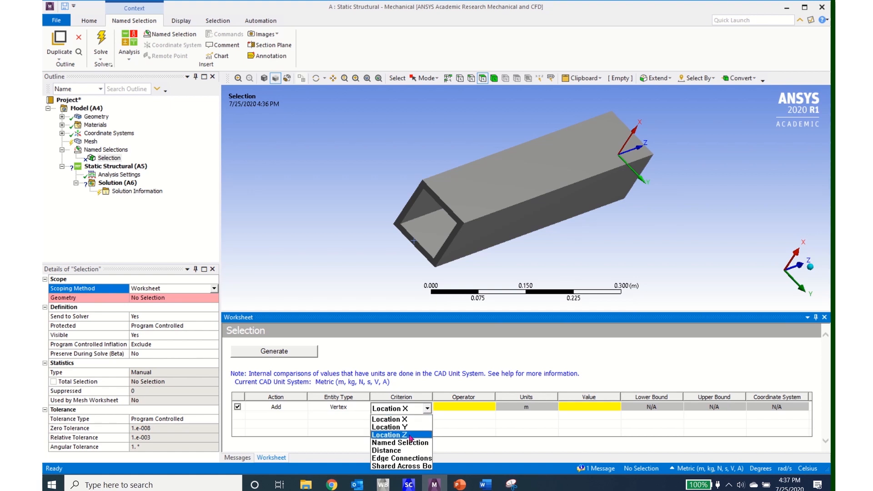
left_click(411, 436)
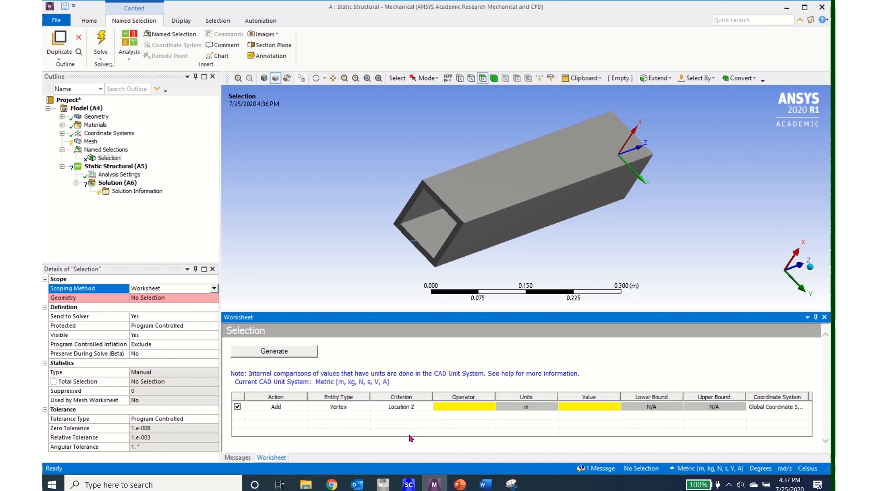
Set the row's operator to Equal with a value of -0.5 m, and generate the vertex selection.
left_click(494, 407)
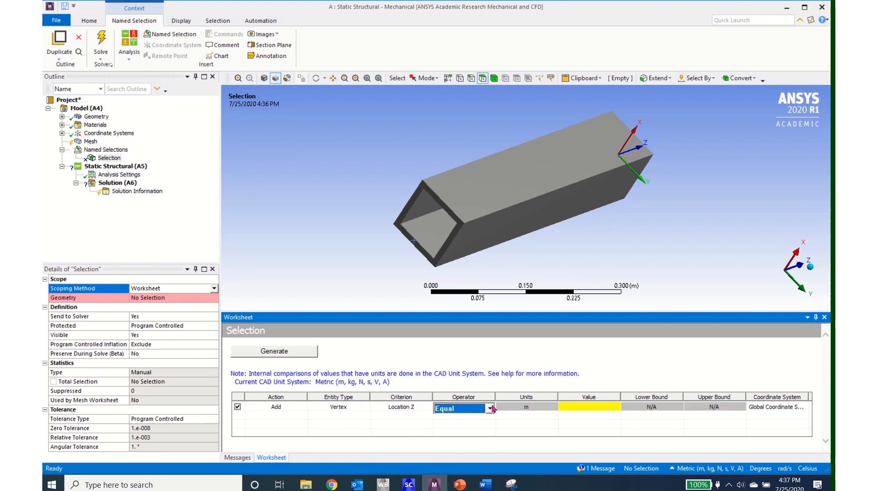
left_click(490, 407)
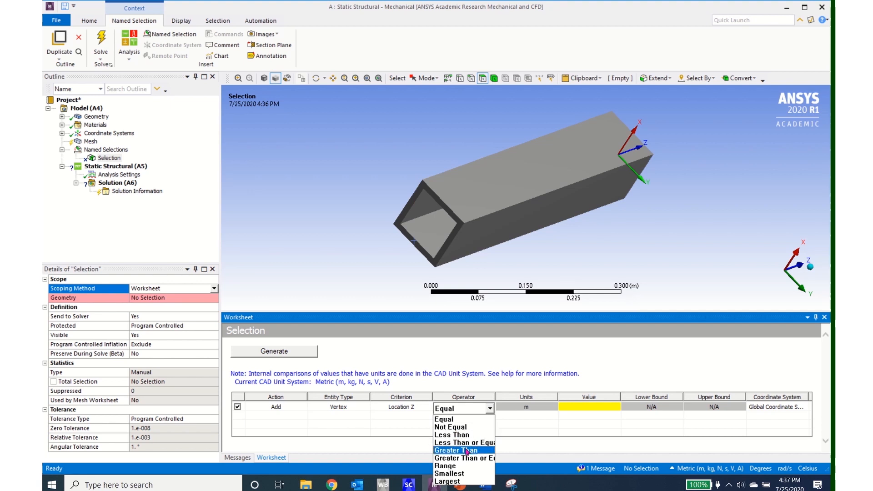
left_click(470, 420)
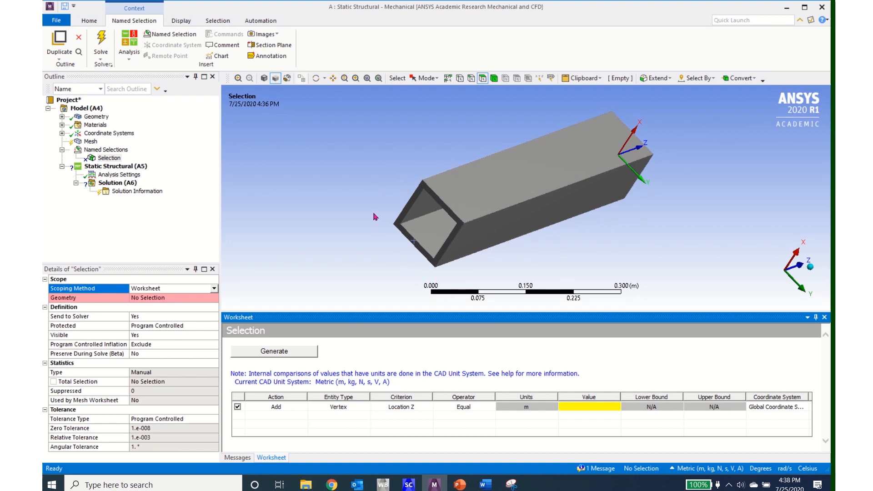
left_click(592, 408)
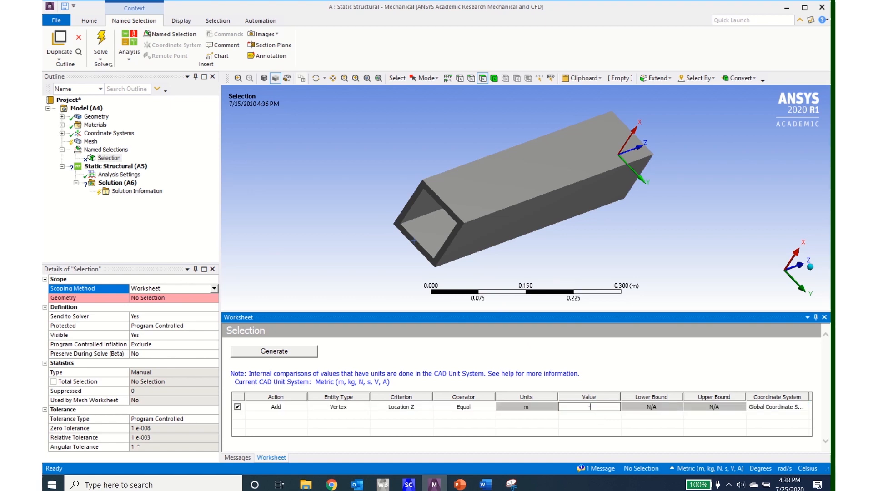
type("-0.5")
key("Return")
left_click(261, 352)
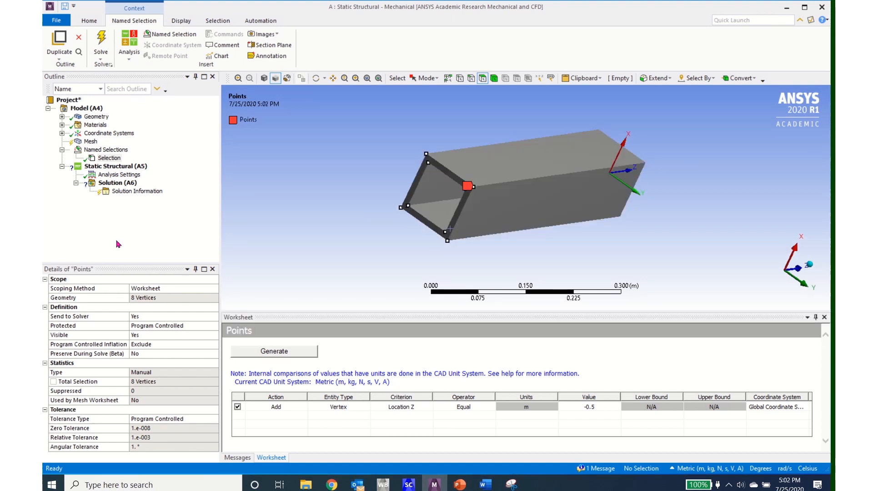
Rename the new named selection as Points.
left_click(107, 159)
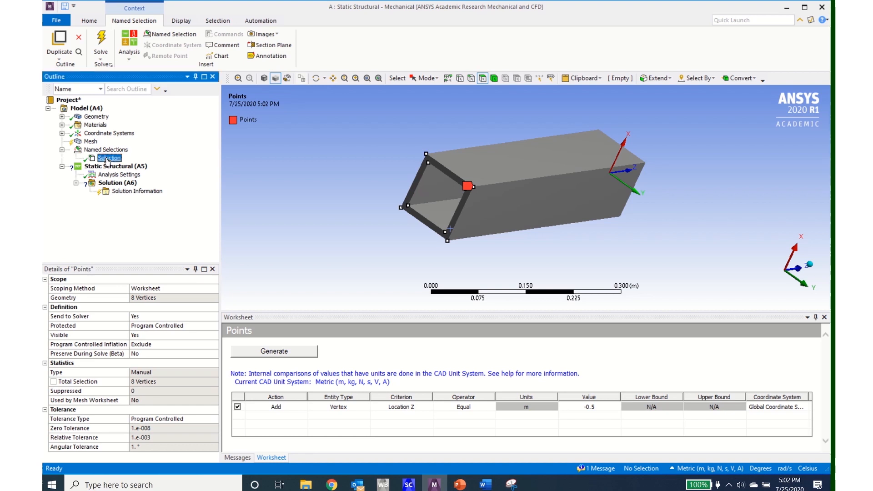
left_click(107, 159)
type("Points")
key("Return")
Insert a remote point under the model and scope it to the named selection Points.
right_click(90, 110)
mouse_move(187, 115)
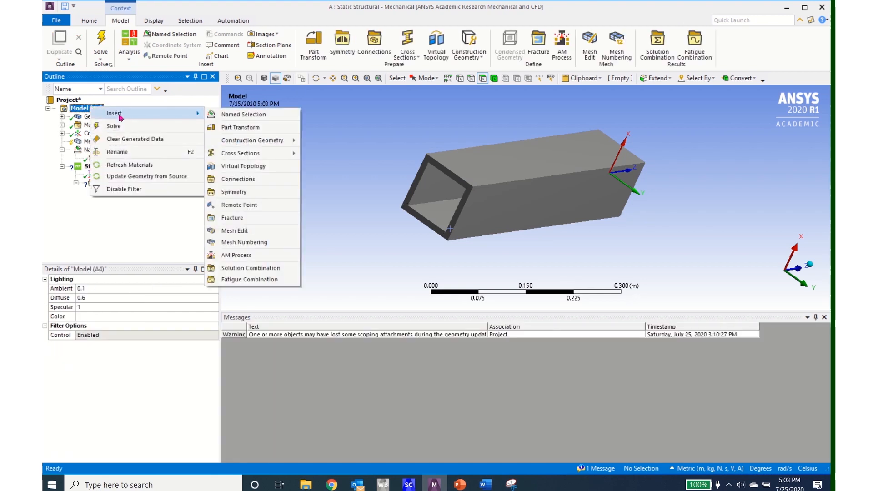
left_click(232, 206)
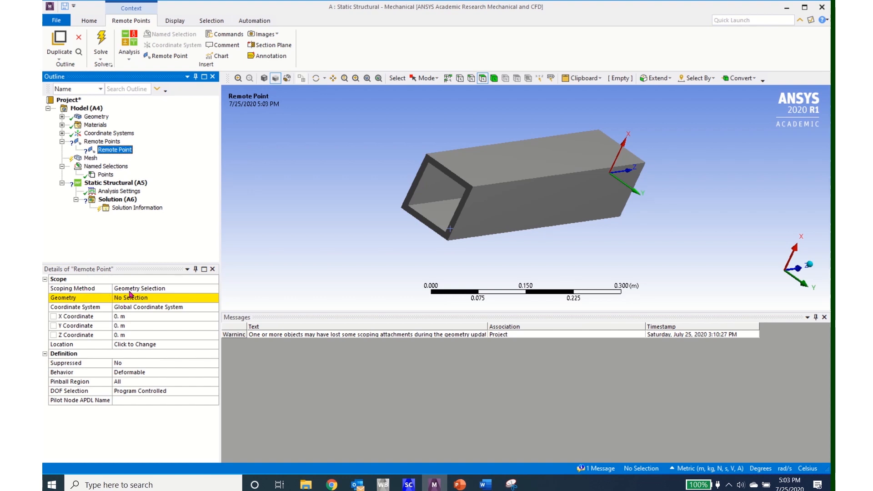
left_click(215, 290)
left_click(214, 290)
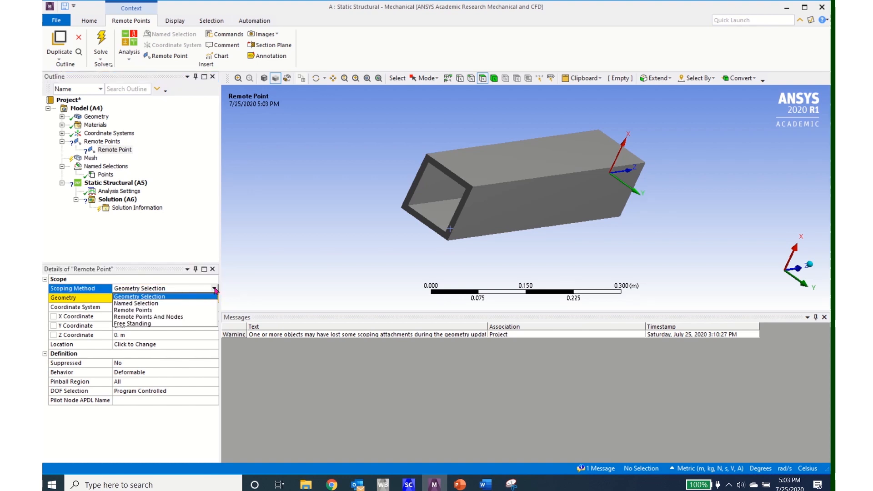
left_click(195, 304)
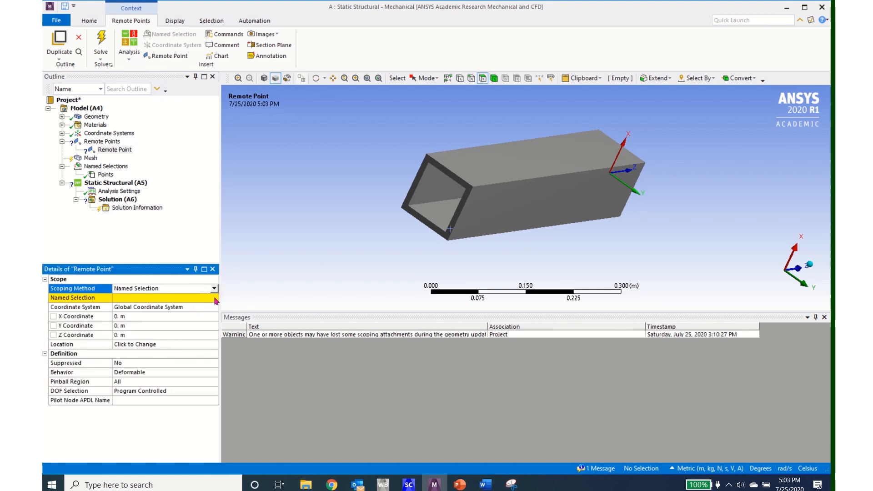
left_click(215, 298)
left_click(216, 299)
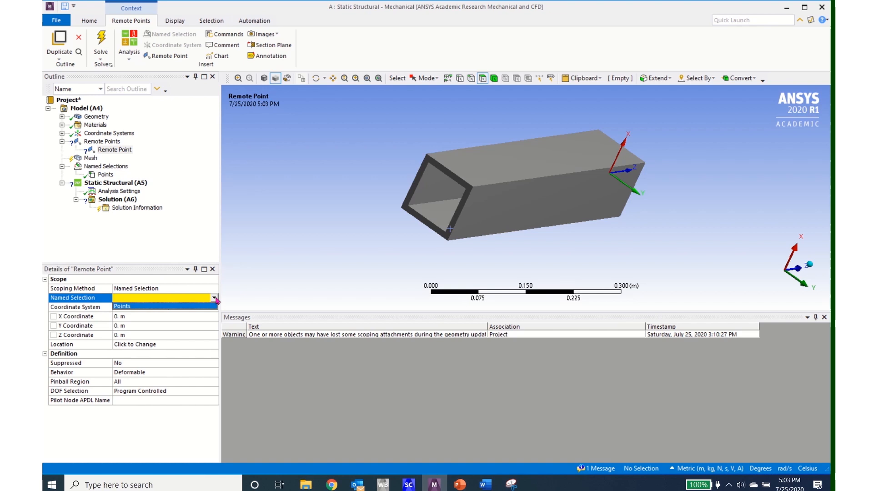
left_click(183, 307)
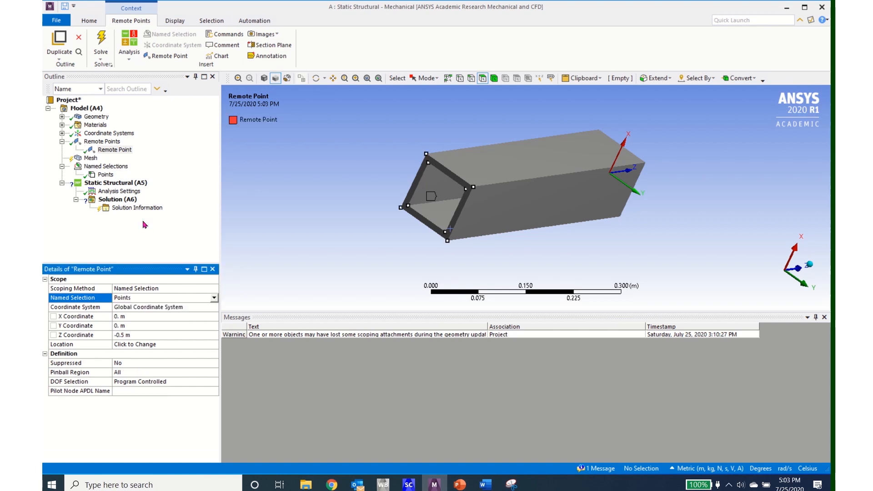
Add an APDL commands object to the remote point containing the line "Measure_pilot = _npilot".
right_click(115, 152)
mouse_move(135, 156)
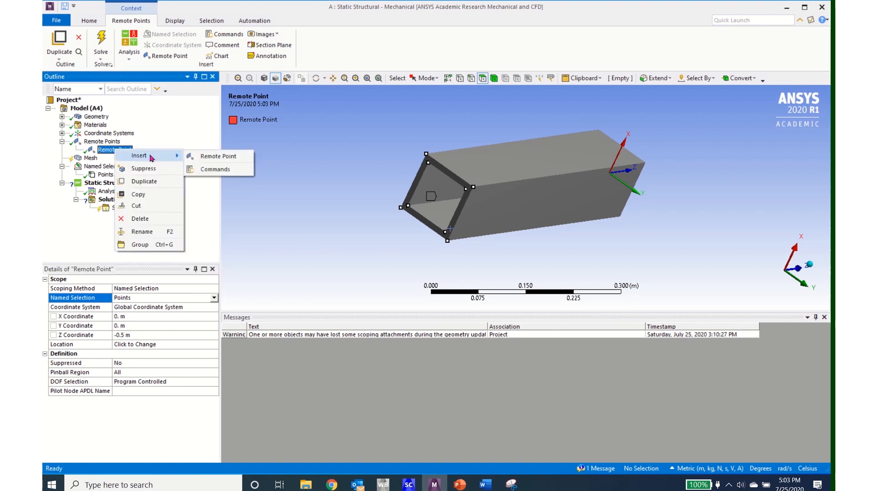
left_click(217, 170)
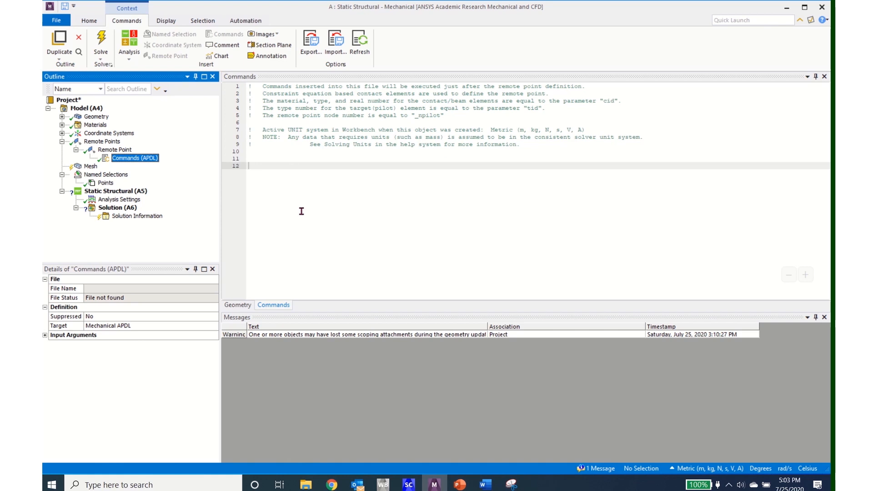
left_click(287, 166)
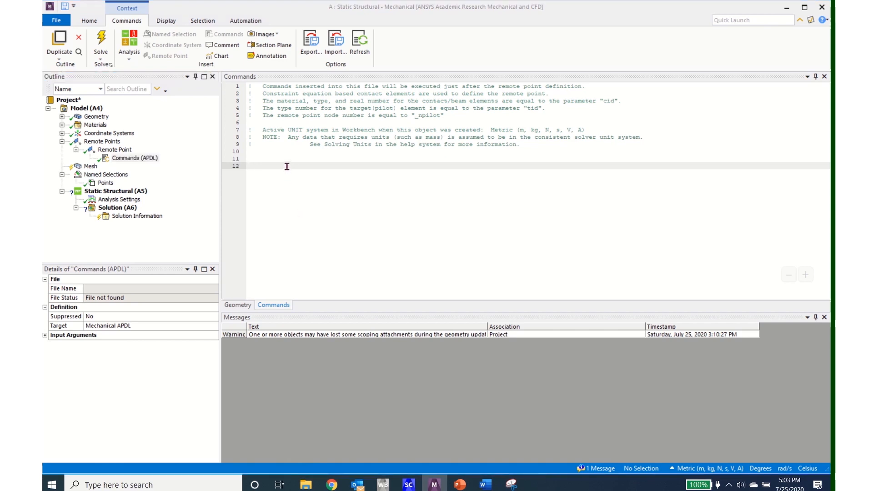
type("Measure_pilot = _npilot")
Set Show Connection Lines to Yes for the Remote Points group and reselect the remote point.
left_click(109, 150)
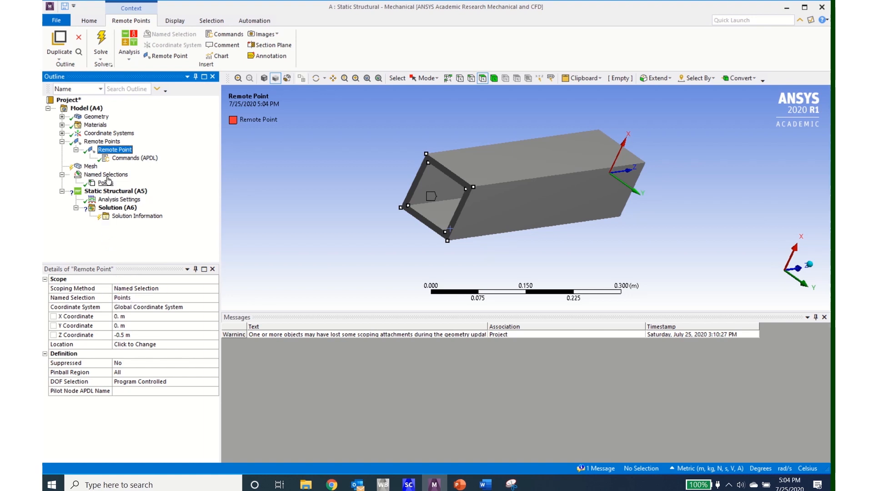
left_click(105, 142)
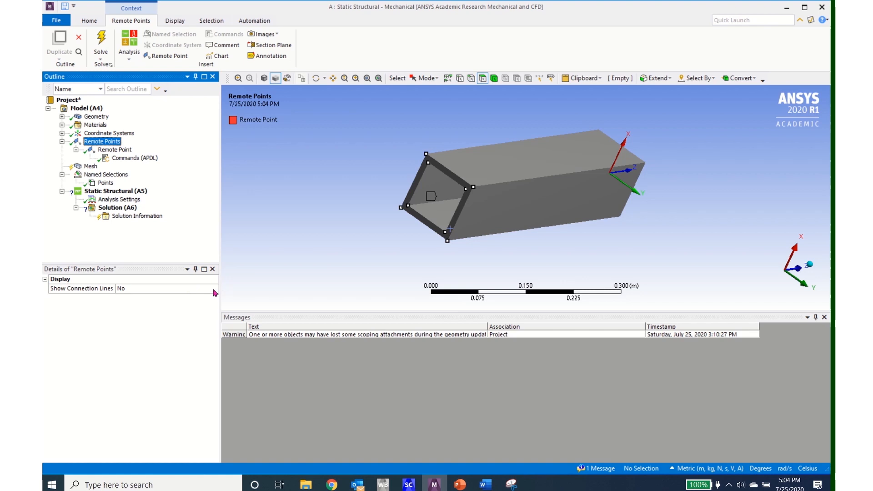
left_click(214, 291)
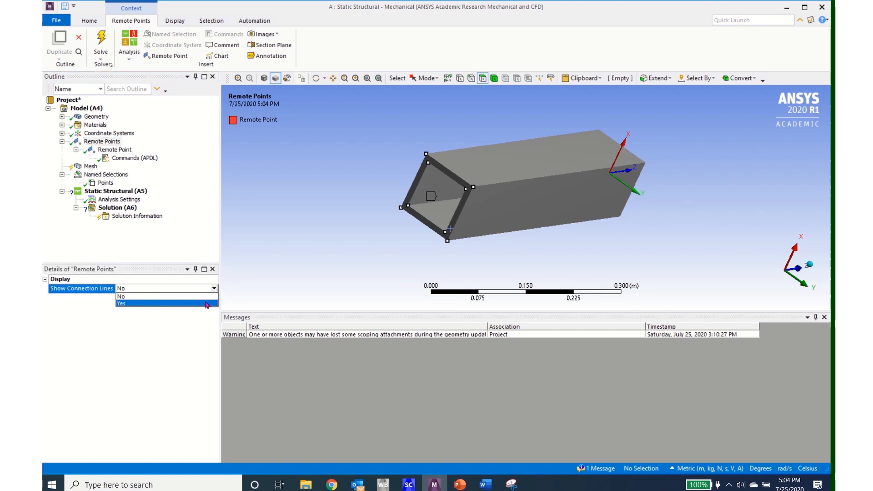
left_click(207, 303)
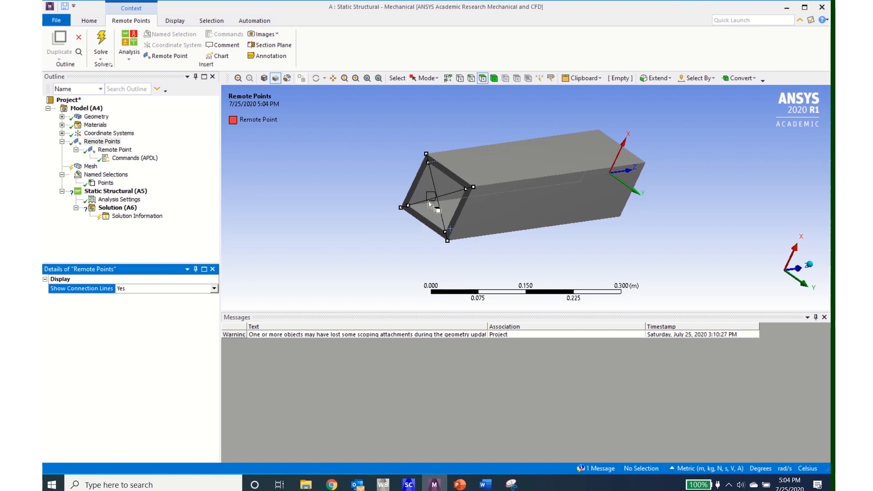
left_click(115, 150)
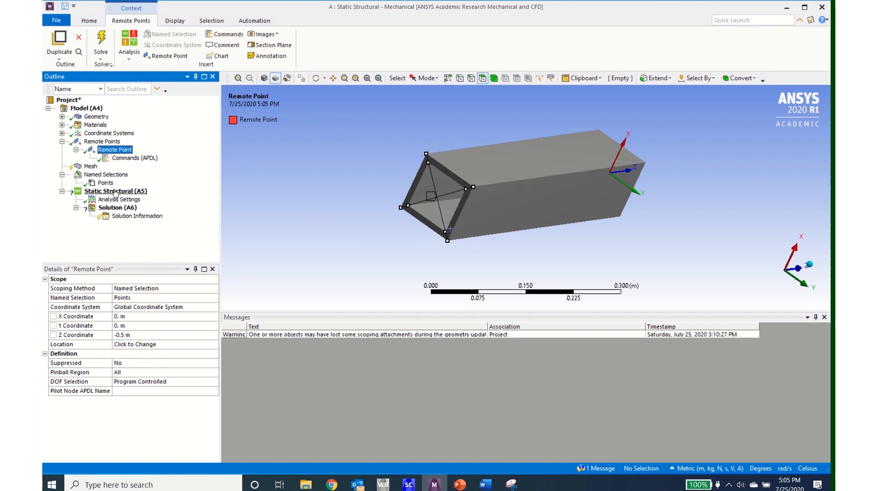
Collapse the Remote Points branch and generate the mesh of the hollow square beam with the existing mesh settings.
left_click(62, 142)
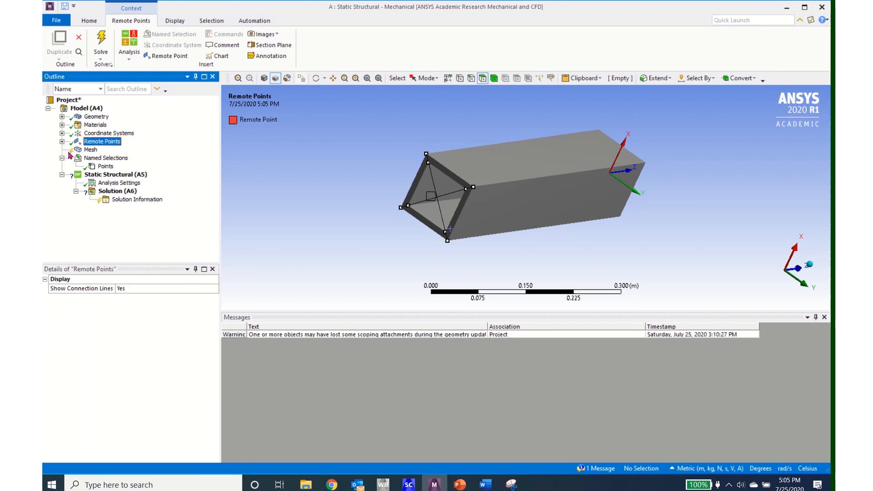
left_click(90, 149)
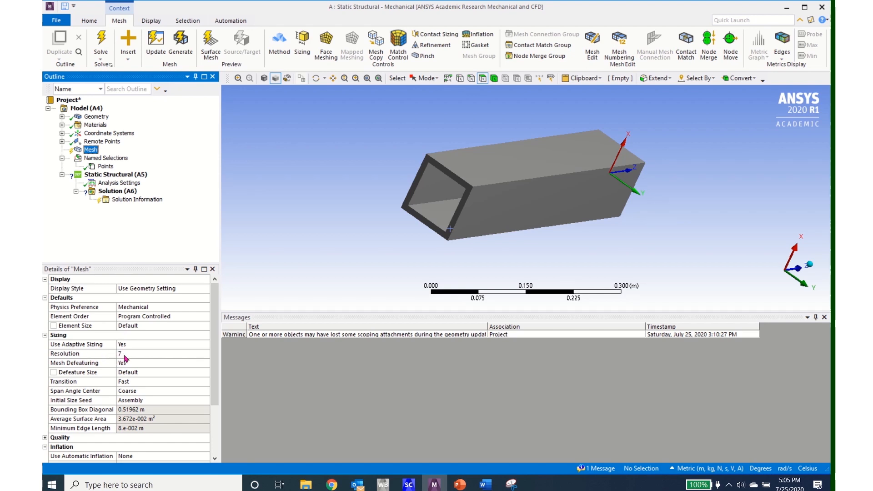
left_click(182, 42)
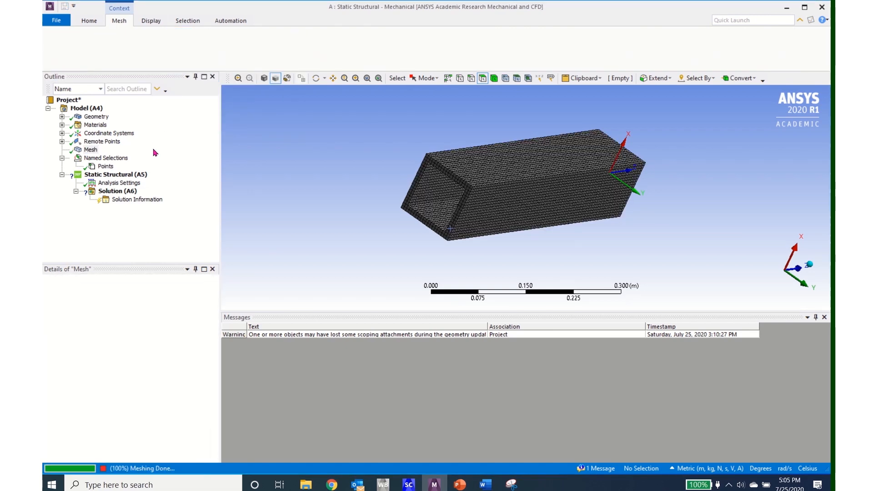
Add a fixed support to the static structural analysis and scope it to the beam's end face at the coordinate system origin.
left_click(115, 176)
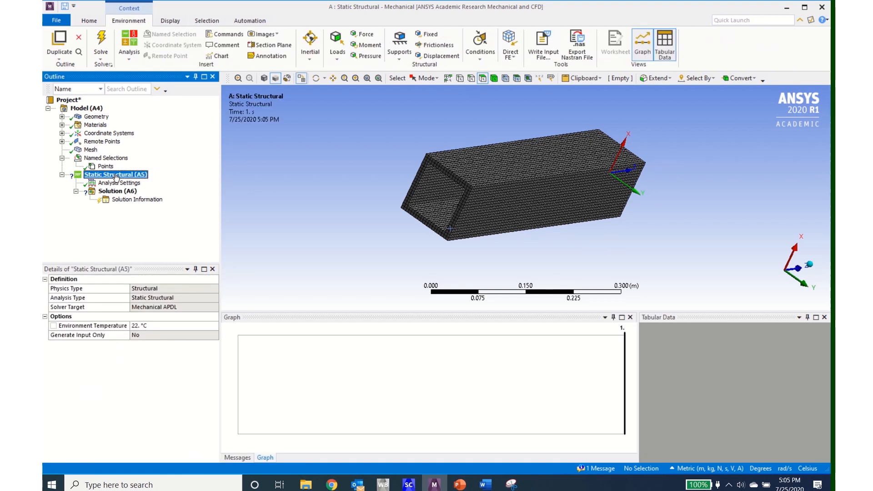
left_click(428, 34)
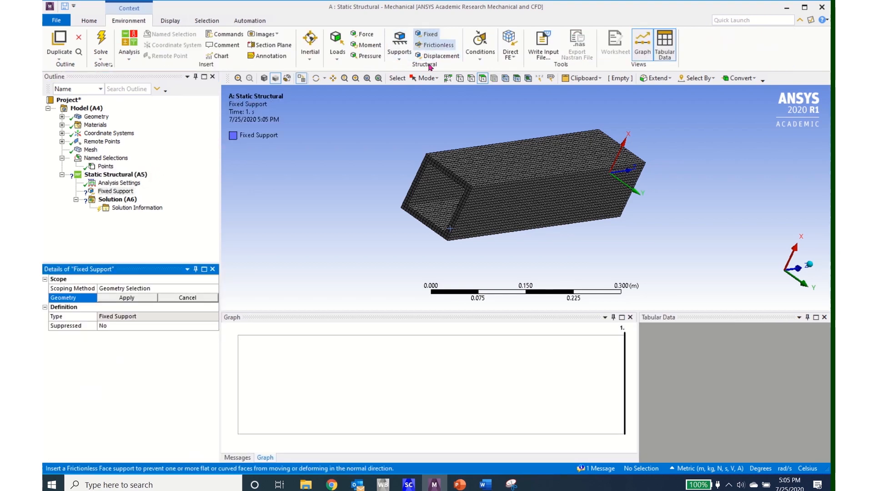
middle_click_drag(455, 261, 415, 266)
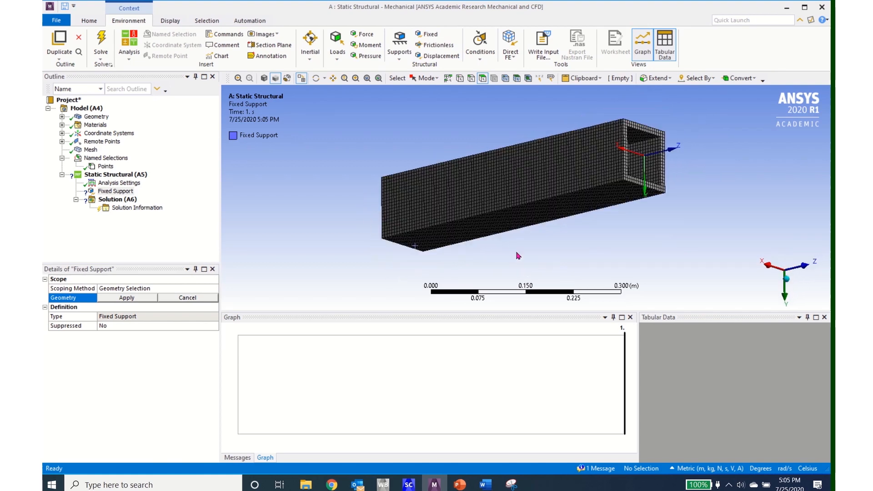
left_click(636, 179)
left_click(122, 299)
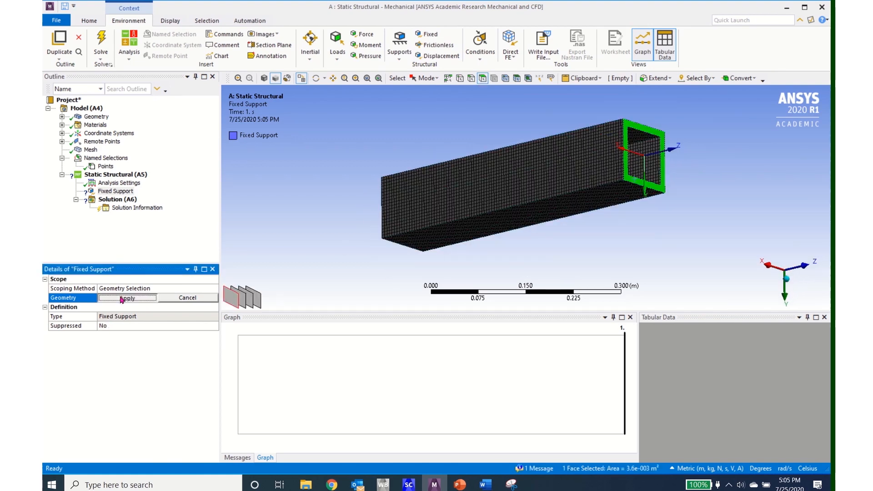
Apply a moment load to the beam's end face opposite the fixed support.
middle_click_drag(358, 238, 445, 170)
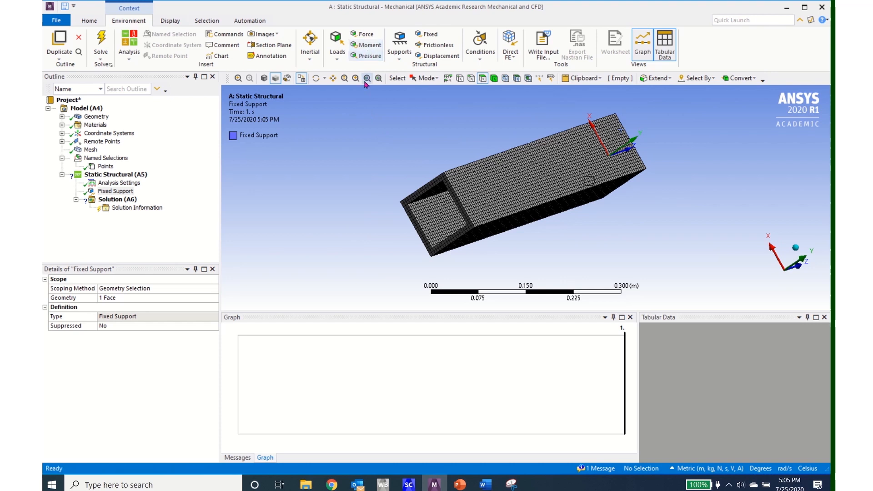
left_click(420, 233)
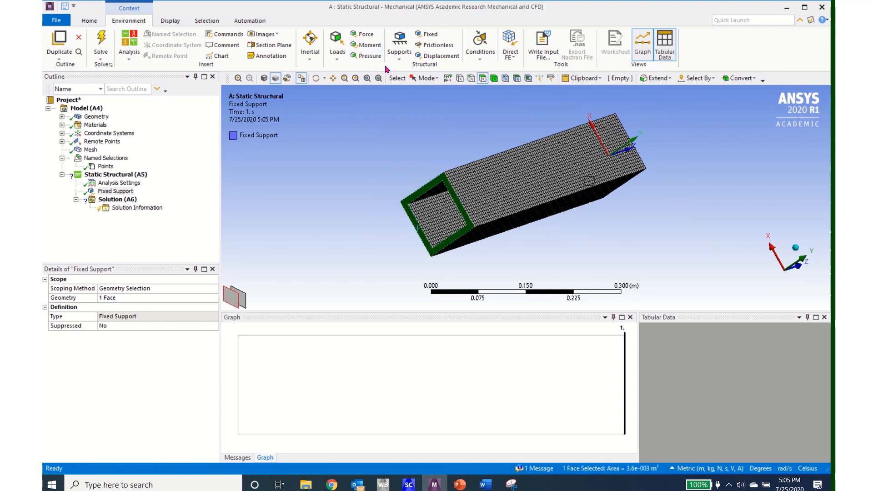
left_click(366, 44)
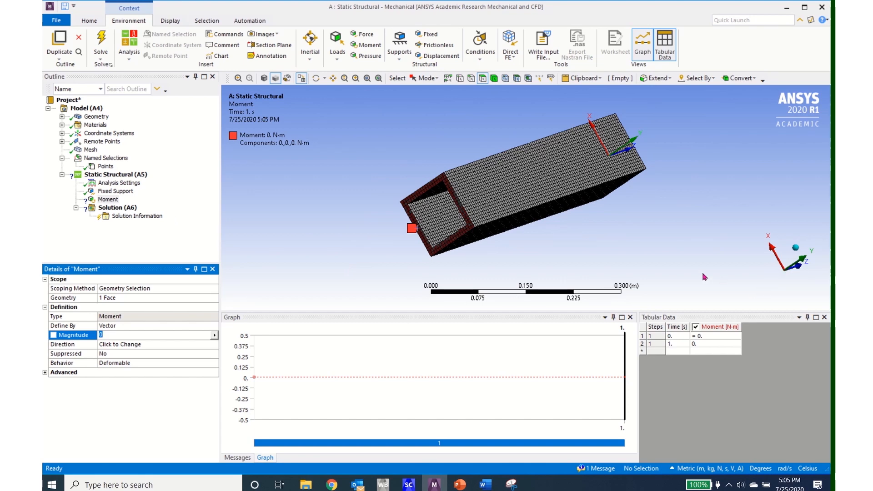
middle_click_drag(654, 245, 579, 249)
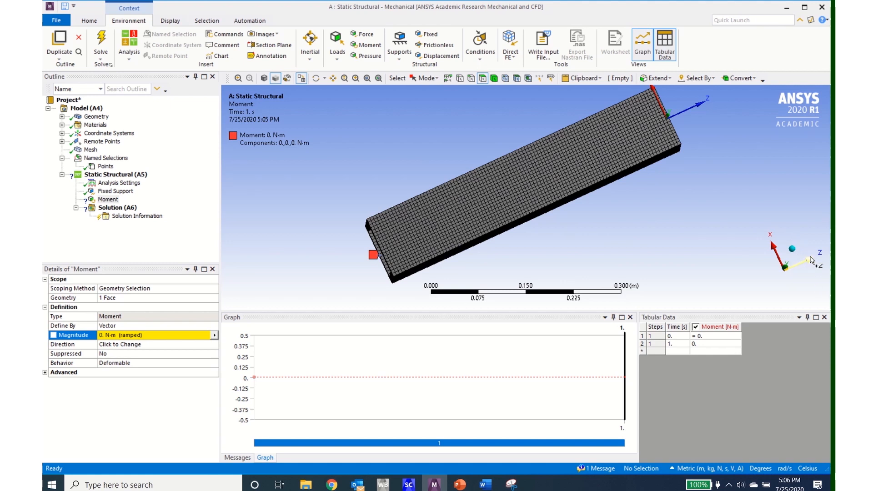
Define the moment by components in the global coordinate system with a Z component of 5000 N·m.
left_click(215, 326)
left_click(213, 326)
left_click(204, 335)
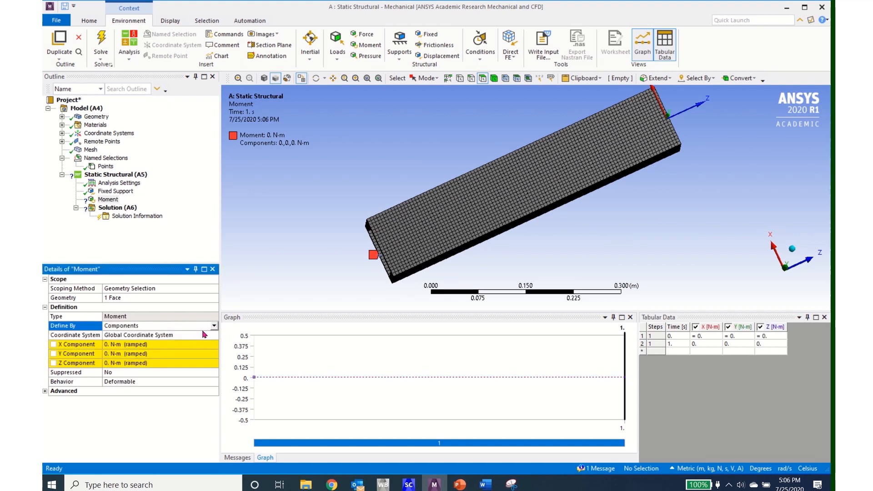
left_click(181, 363)
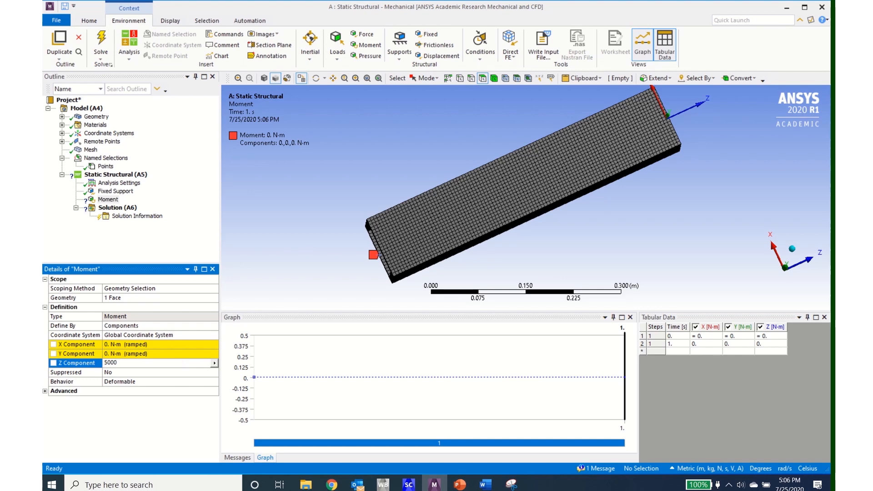
key("Return")
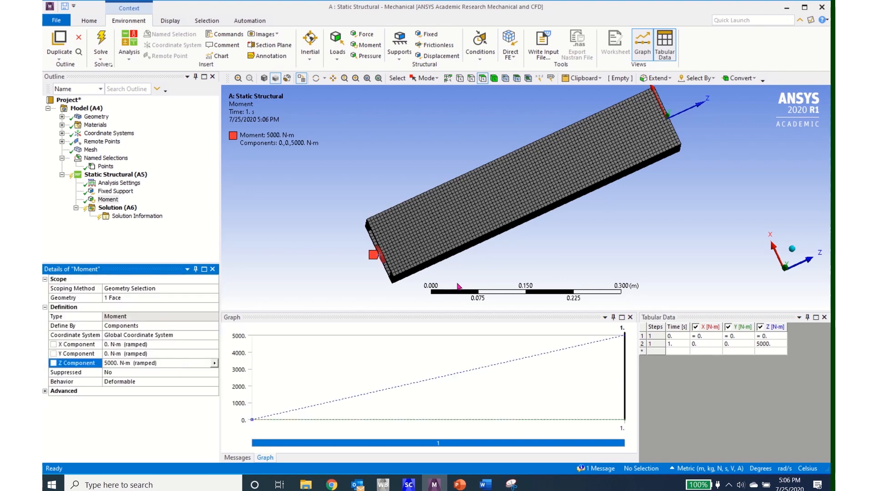
middle_click_drag(444, 241, 471, 226)
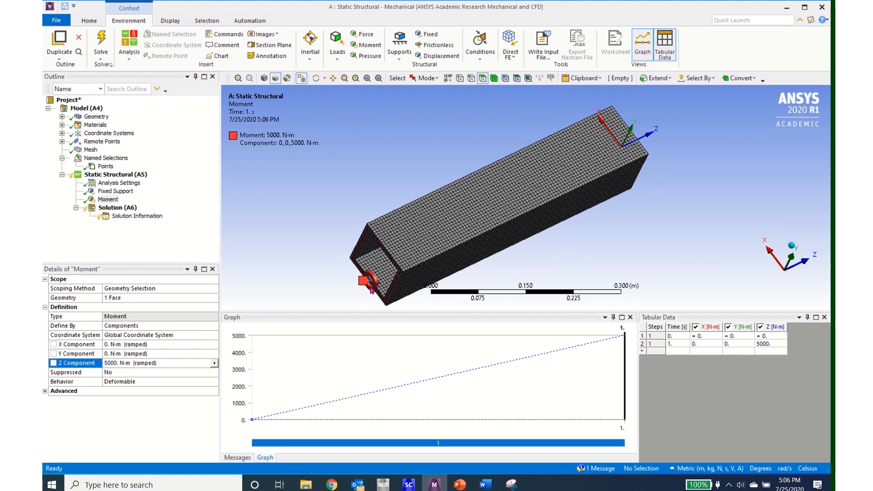
Add Equivalent (von-Mises) Stress and Total Deformation results to the solution.
left_click(116, 209)
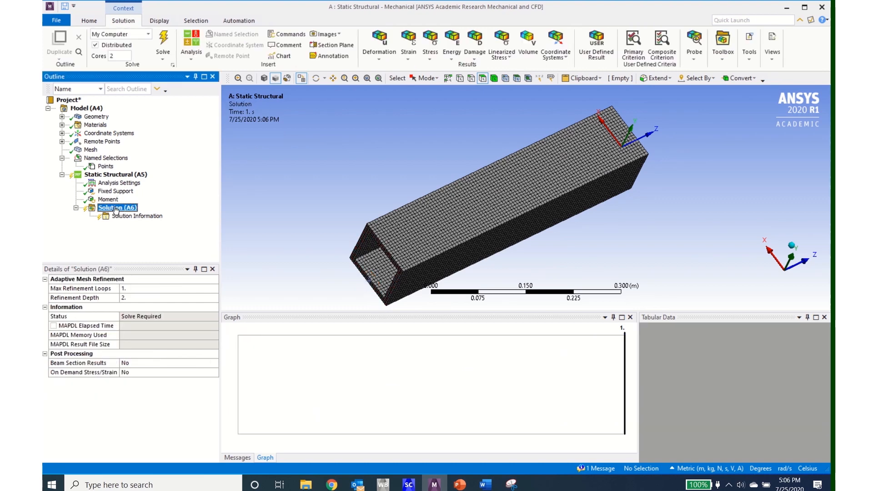
left_click(430, 58)
left_click(445, 67)
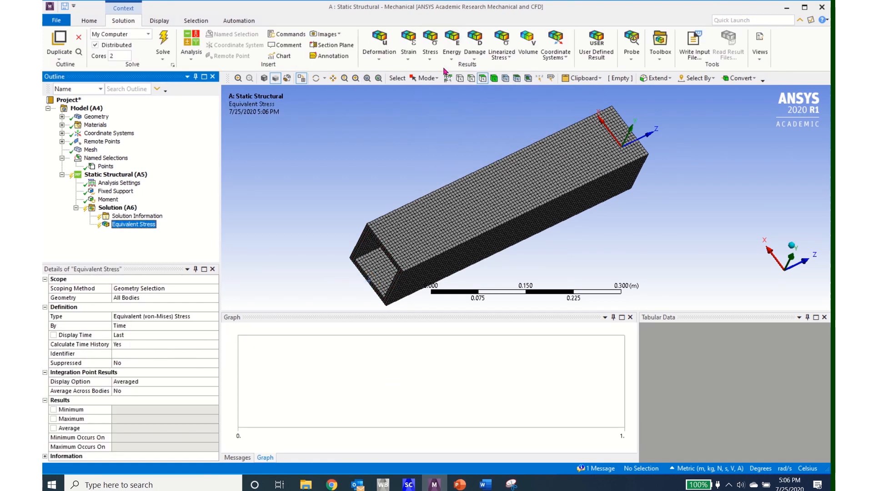
left_click(378, 58)
left_click(386, 69)
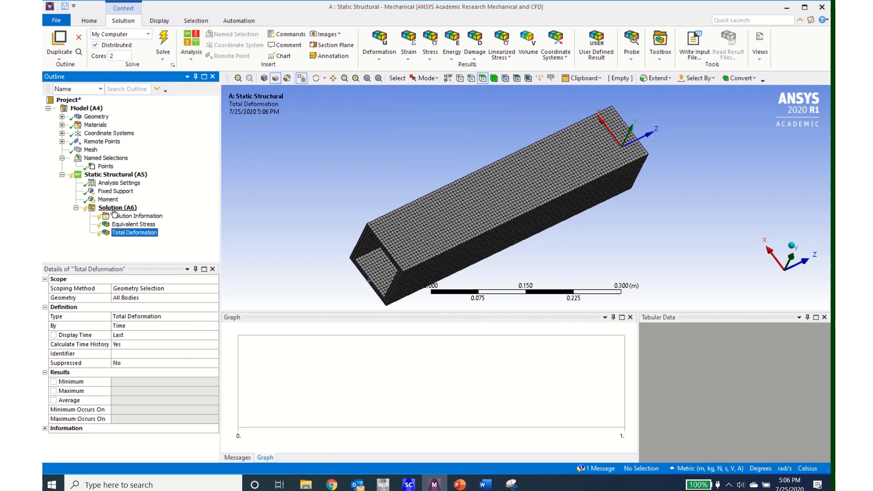
Add an APDL commands object to the solution containing the line "my_rotz = ROTZ(Measure_pilot)*57.29".
right_click(114, 210)
mouse_move(182, 214)
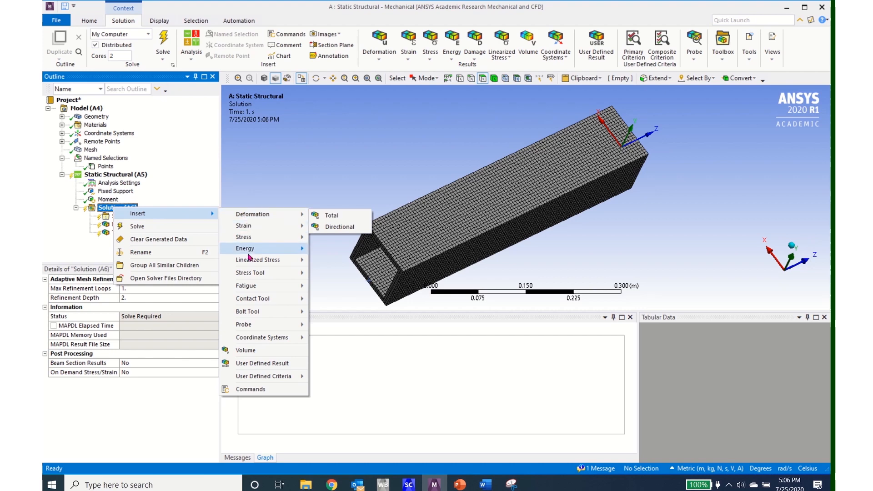
left_click(250, 389)
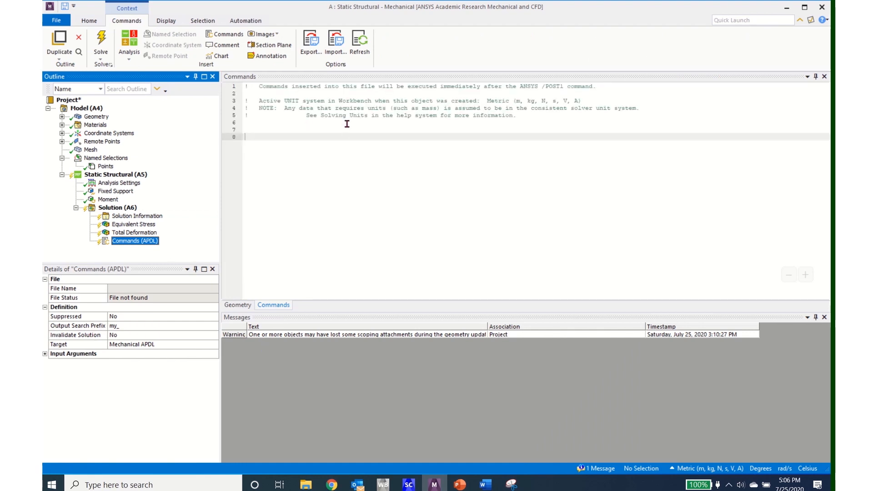
left_click(272, 137)
type("my")
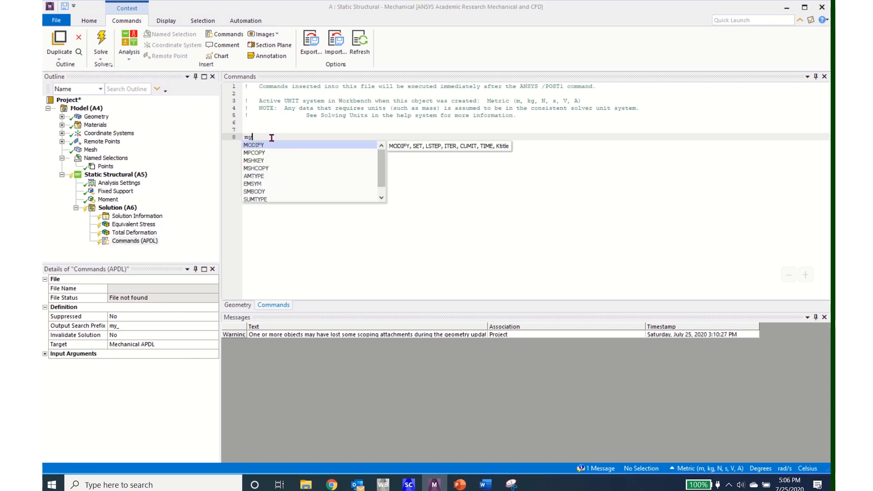
type("_rotz")
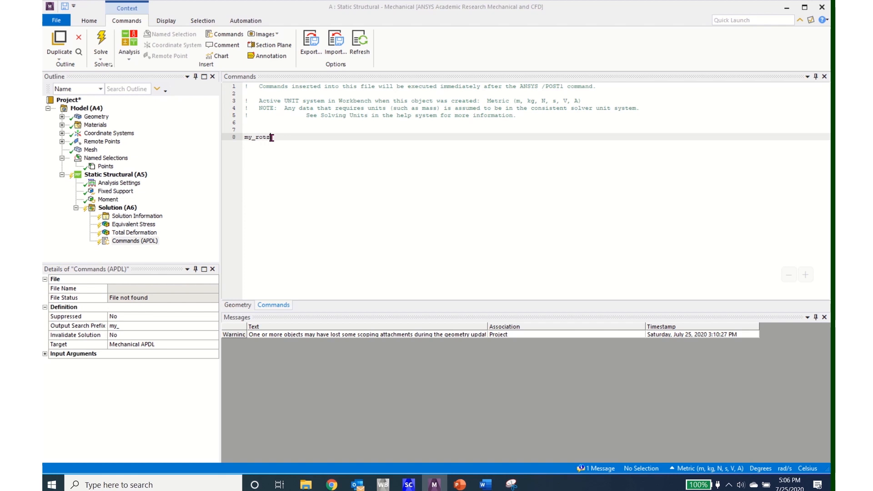
type(" = ROT")
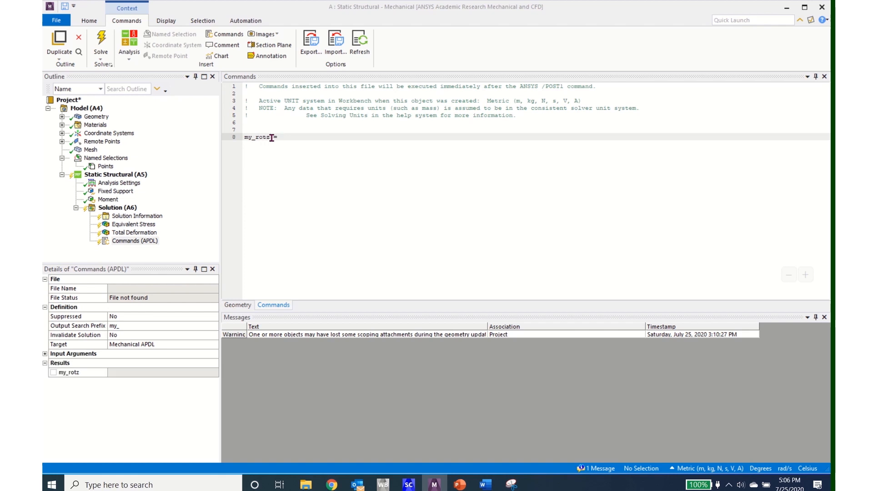
type("Z")
type("(Measure_pilot)*57.29")
Solve the model and select the solution's commands object to read the my_rotz result.
left_click(101, 39)
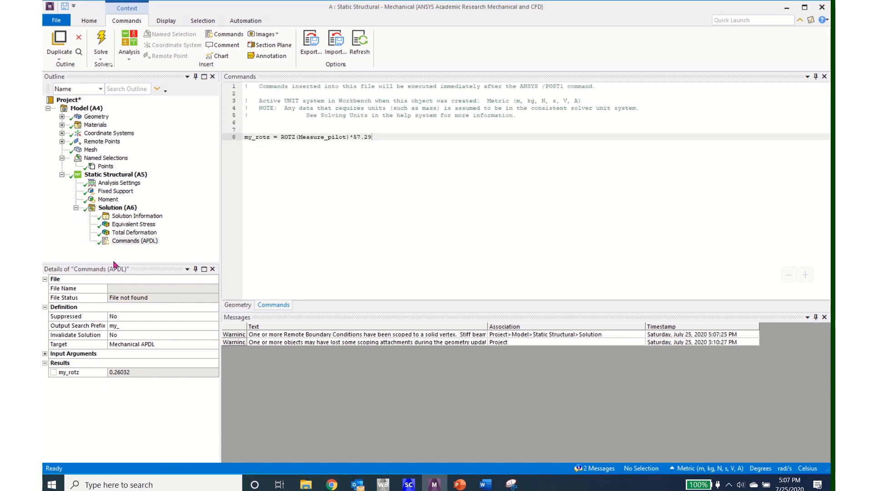
left_click(119, 244)
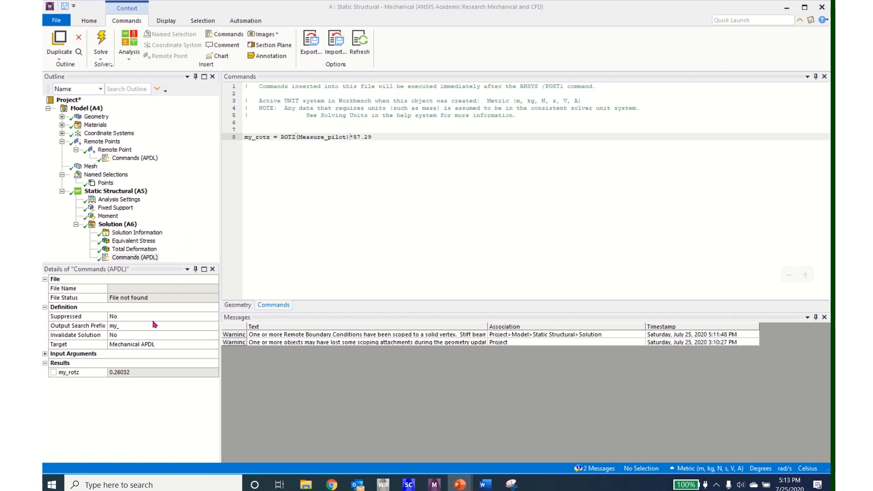
Touch the my_rotz line in the solution's commands without altering its content, re-solve, and reopen that commands object.
left_click(349, 136)
key("BackSpace")
left_click(101, 43)
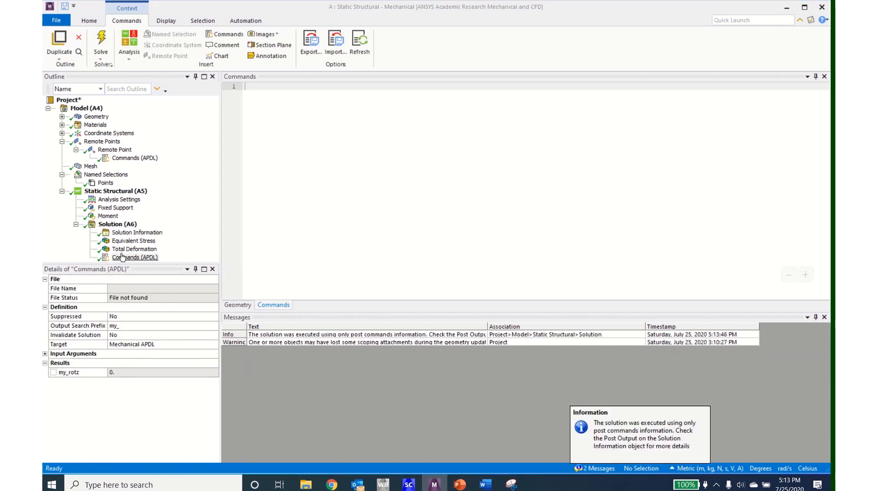
left_click(122, 257)
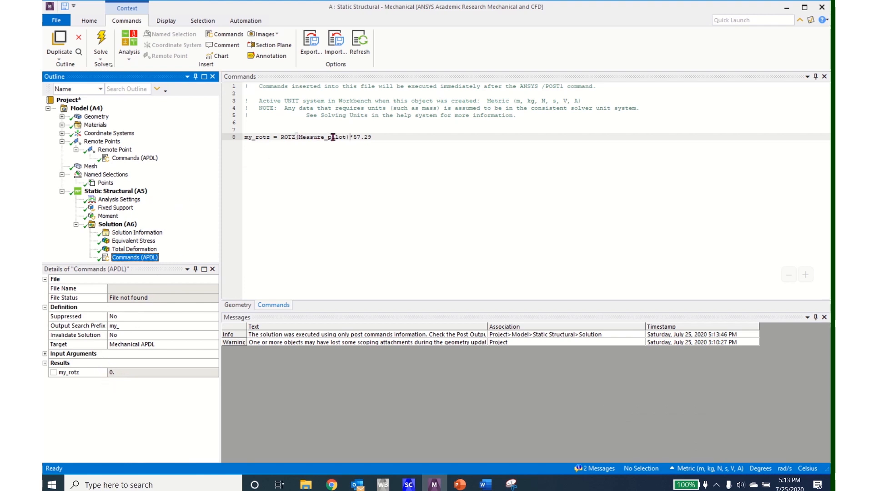
Touch the Measure_pilot line in the remote point's commands to force a full re-solve, and check my_rotz in the solution's commands.
left_click(129, 158)
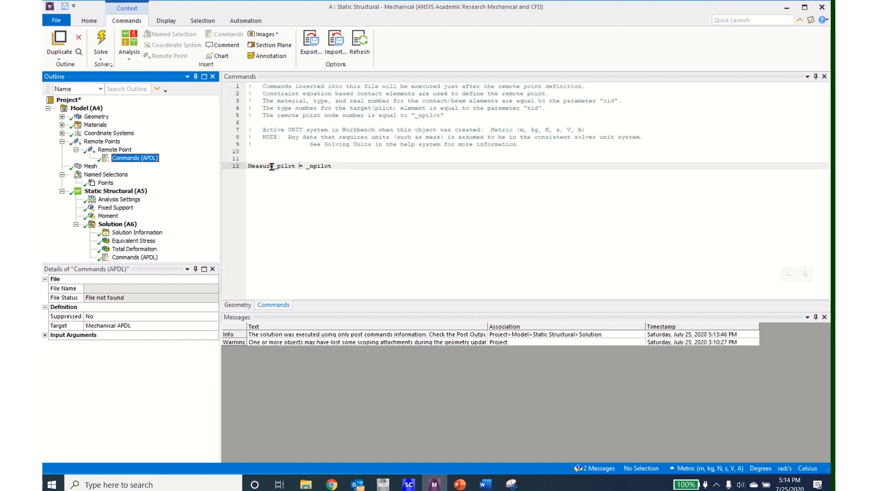
left_click(332, 172)
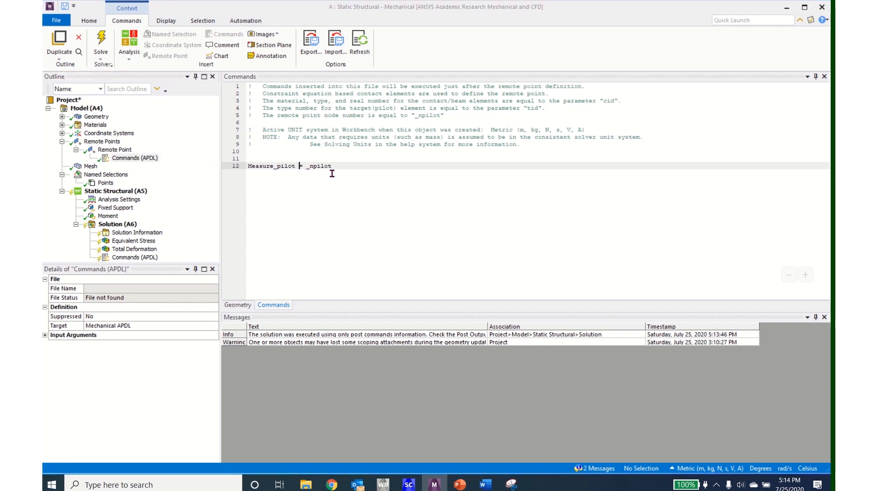
left_click(308, 173)
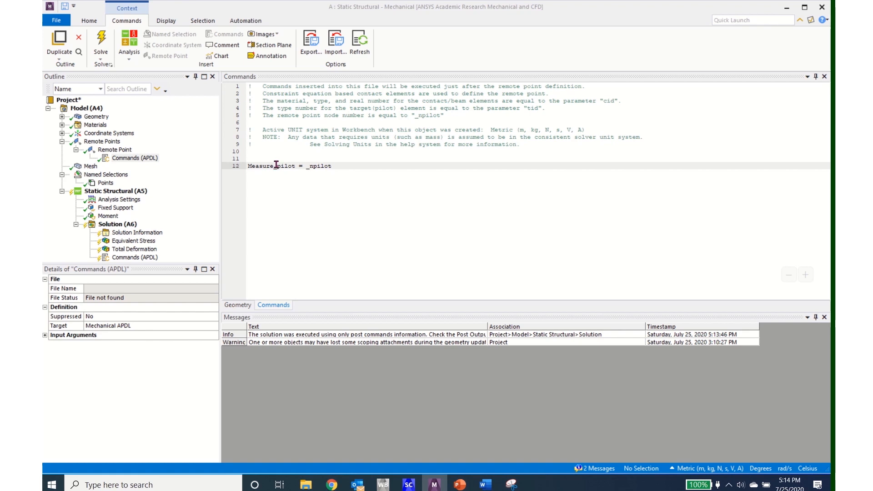
left_click(102, 44)
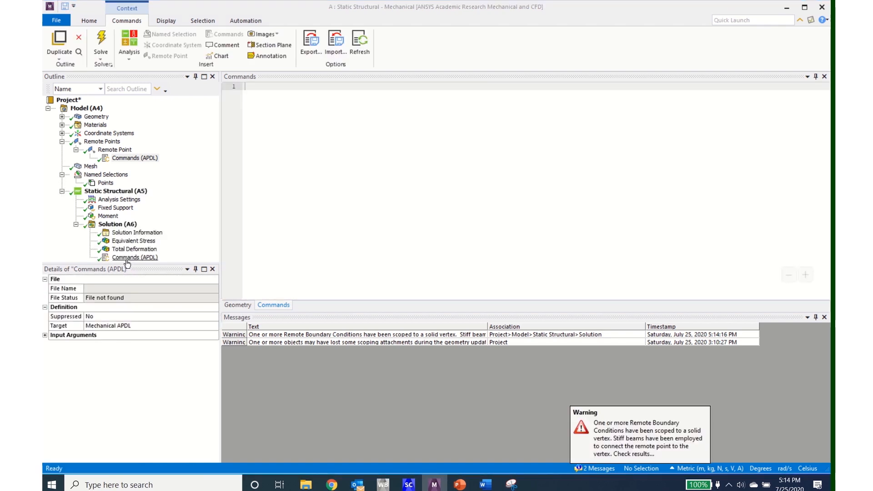
left_click(127, 258)
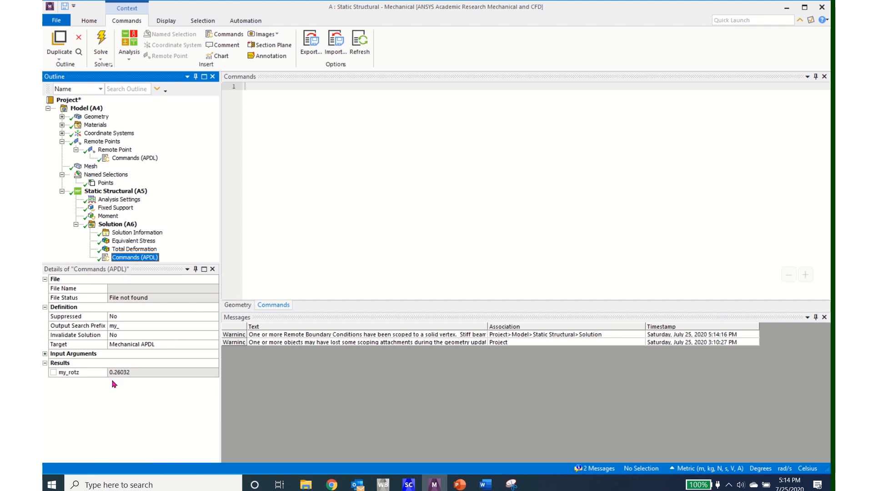